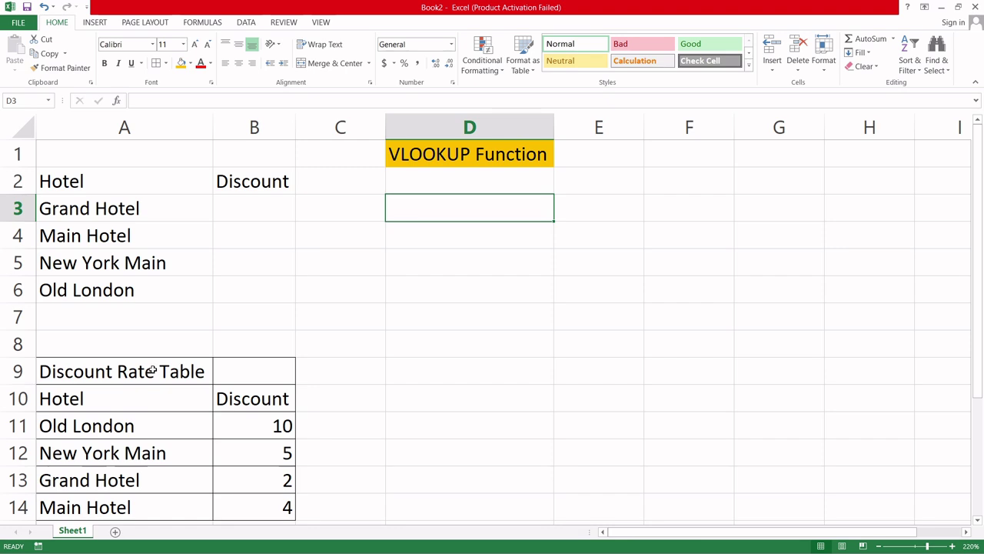
pyautogui.moveTo(121, 371); pyautogui.dragTo(245, 504)
pyautogui.click(331, 352)
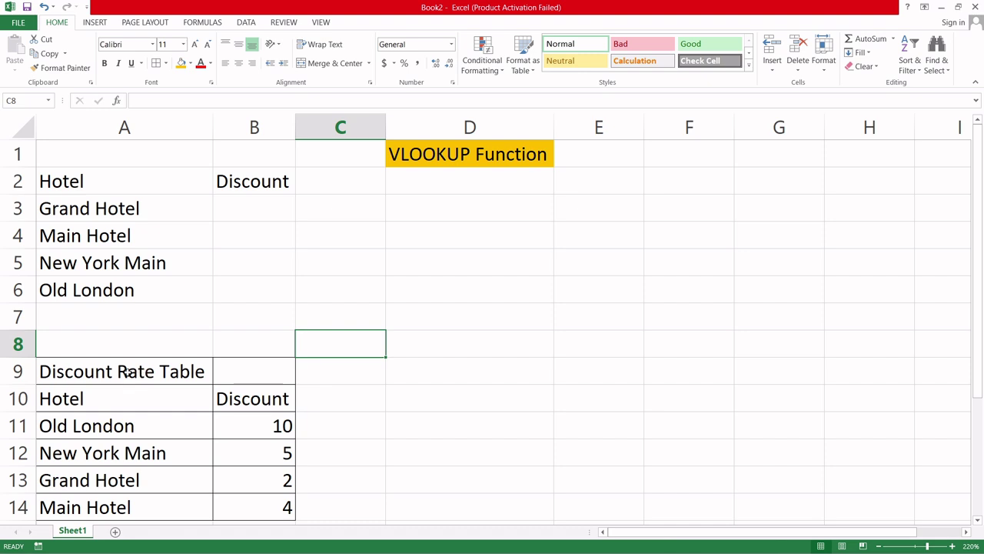
pyautogui.click(106, 371)
pyautogui.click(346, 349)
# Merge and center the "Discount Rate Table" title across cells A9:B9
pyautogui.click(87, 371)
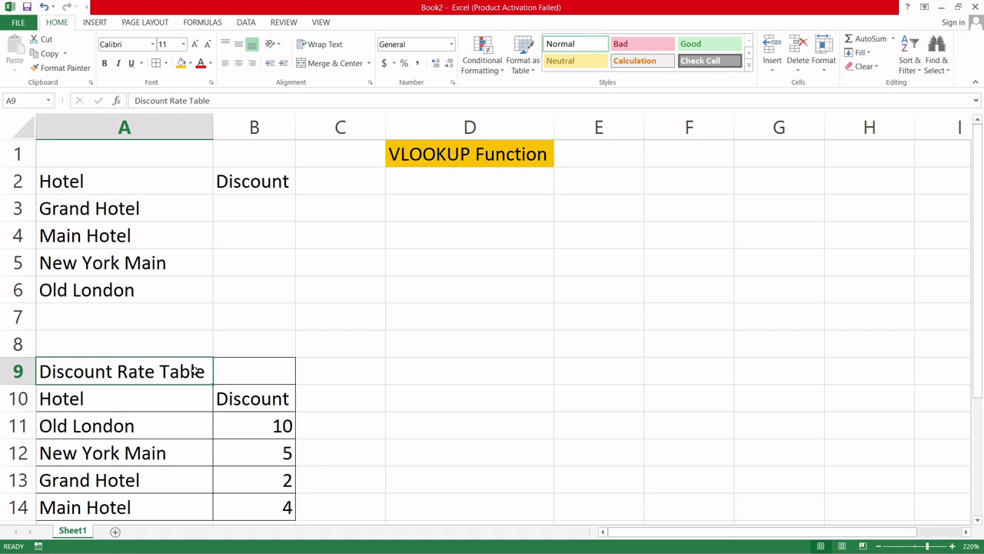
pyautogui.moveTo(194, 371); pyautogui.dragTo(258, 372)
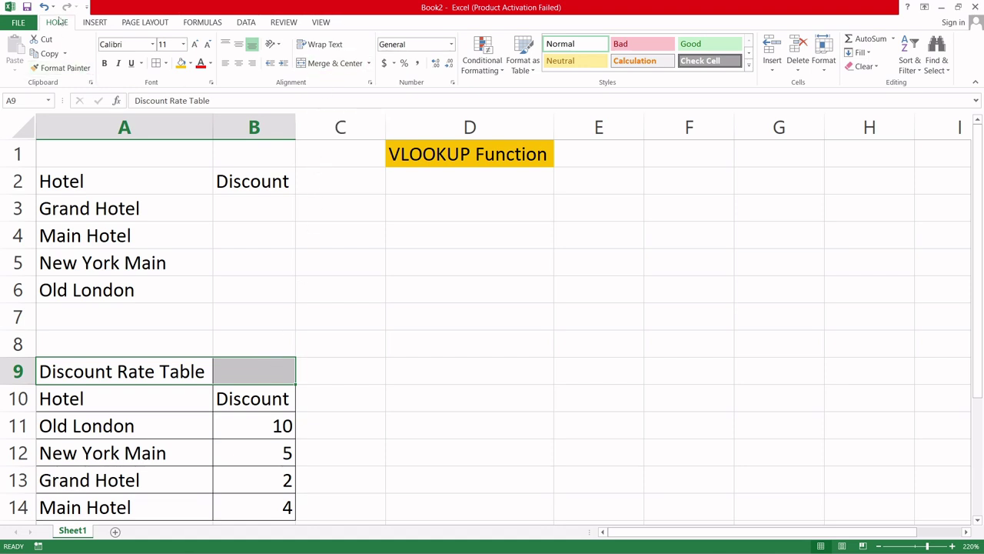
pyautogui.click(323, 64)
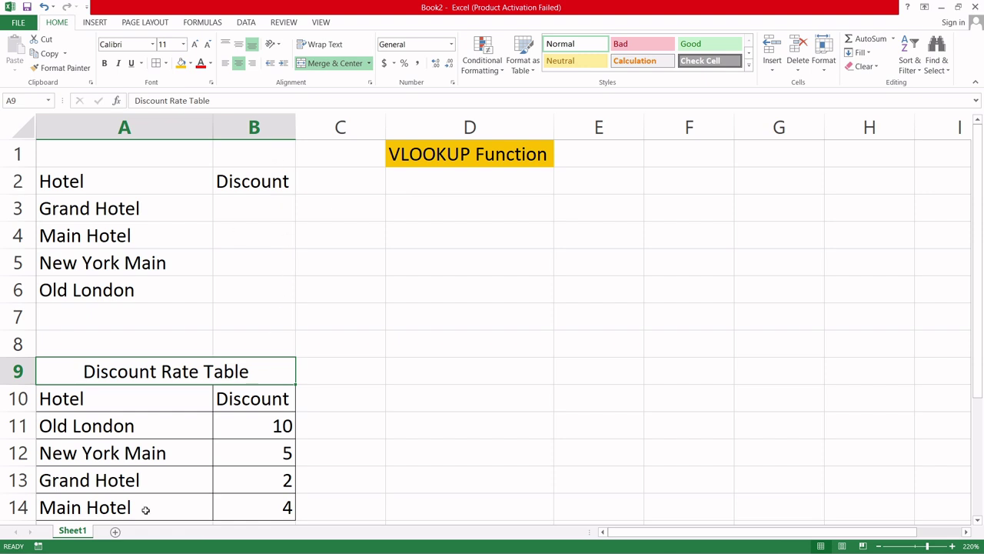
# Format the discount values in B11:B14 as Percentage with 0 decimal places
pyautogui.click(234, 430)
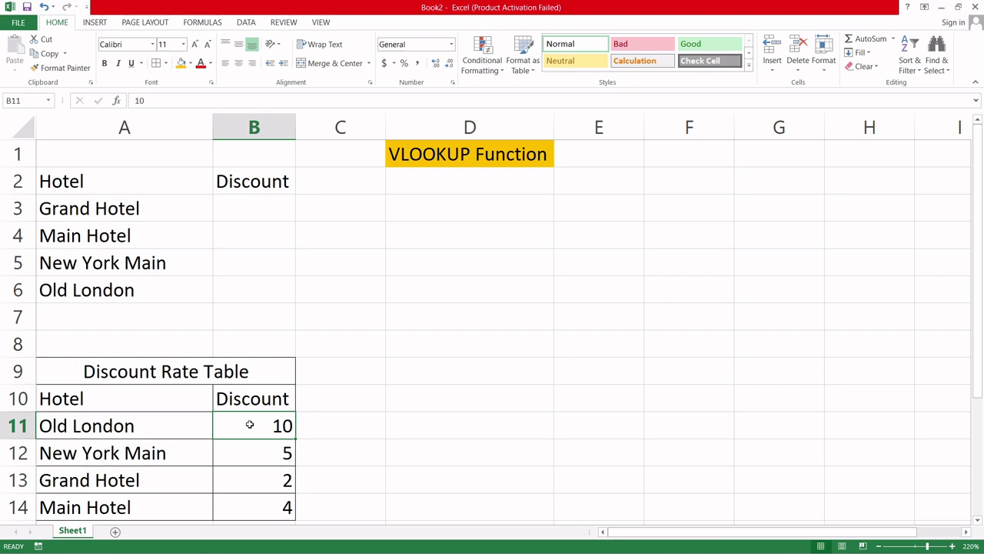
pyautogui.moveTo(250, 426); pyautogui.dragTo(249, 502)
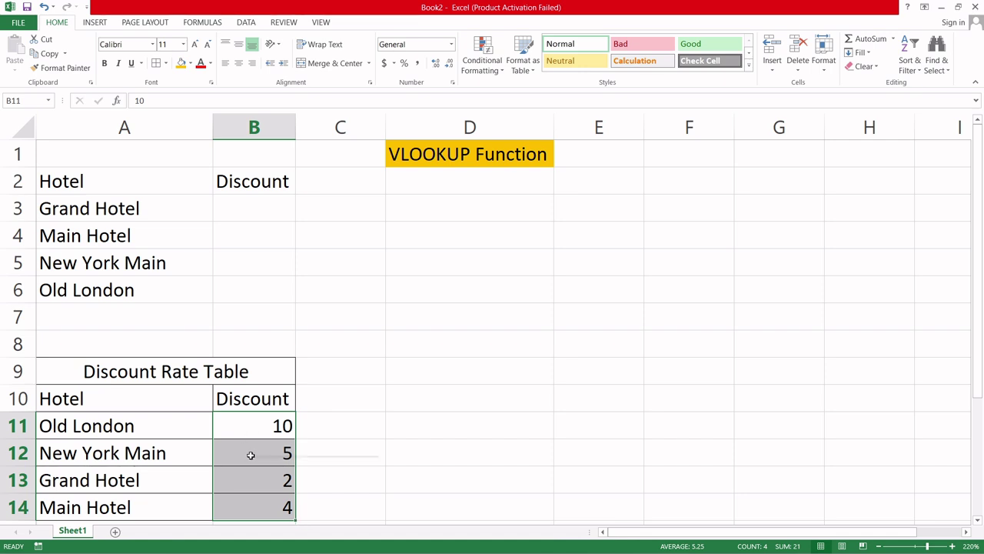
pyautogui.rightClick(250, 455)
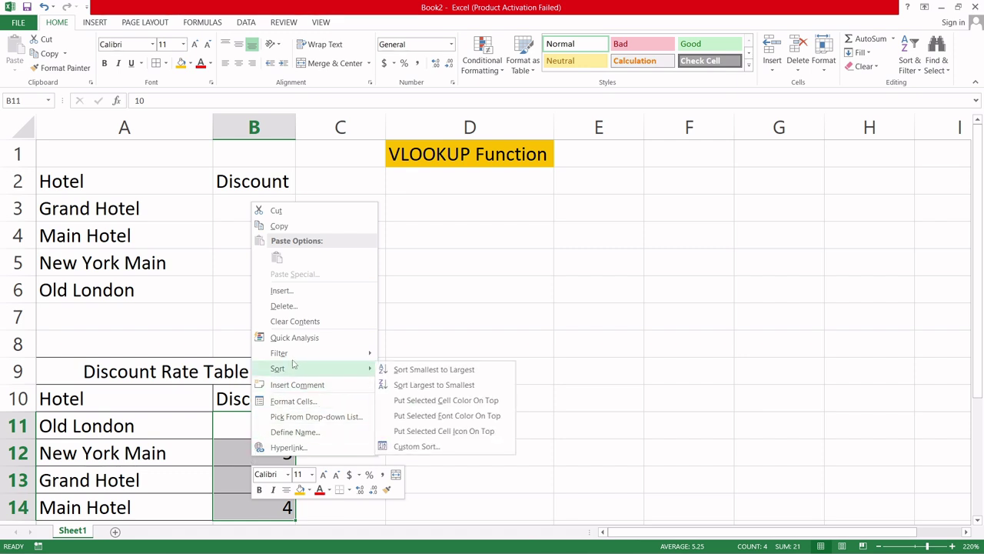
pyautogui.click(300, 403)
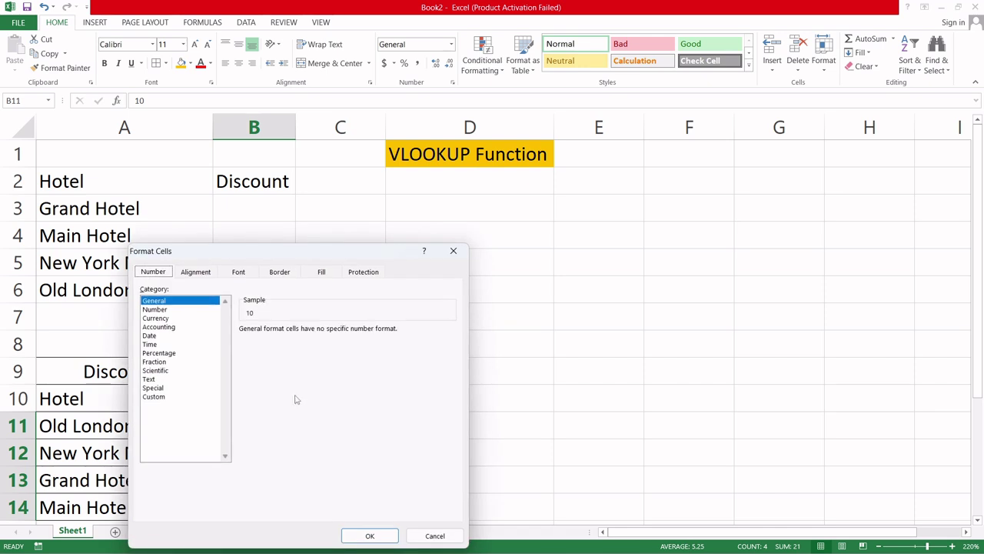
pyautogui.click(174, 354)
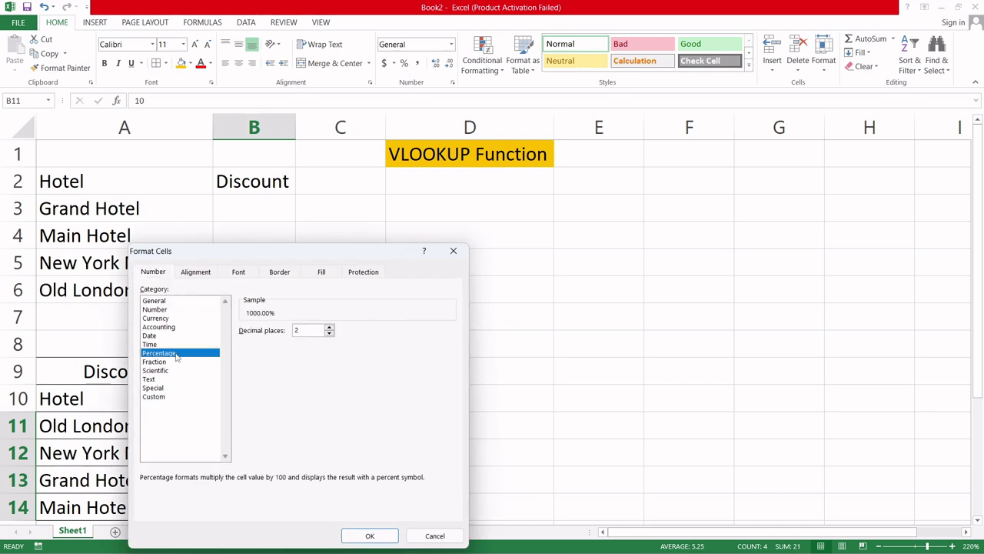
pyautogui.click(329, 333)
pyautogui.click(329, 334)
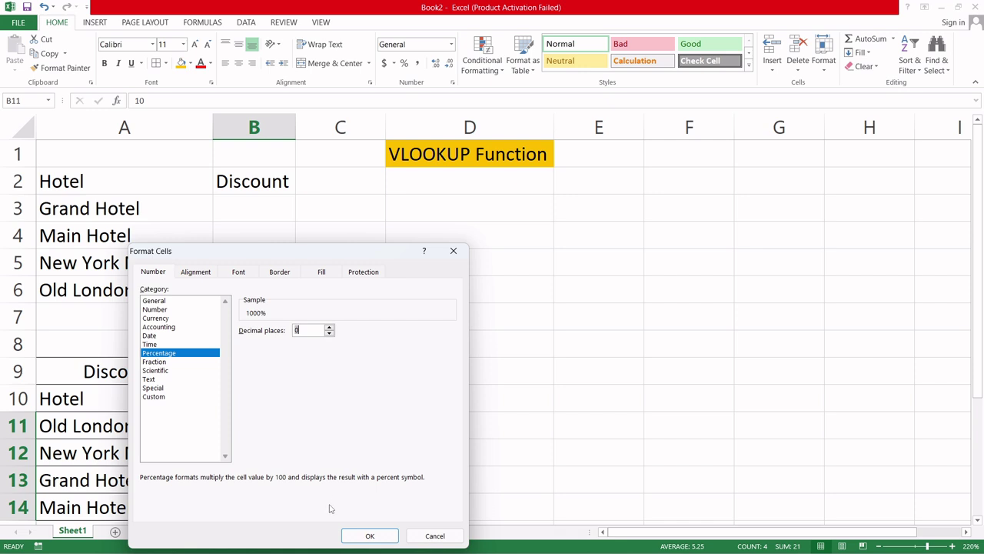
pyautogui.click(362, 535)
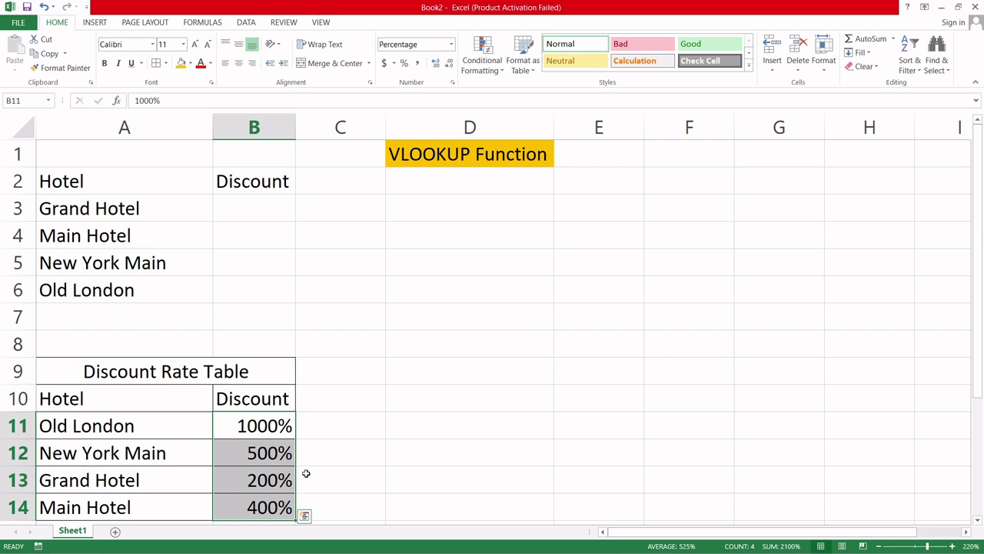
# Re-enter the table's discounts as 10% for Old London, 5% for New York Main, 2% for Grand Hotel and 4% for Main Hotel
pyautogui.click(256, 425)
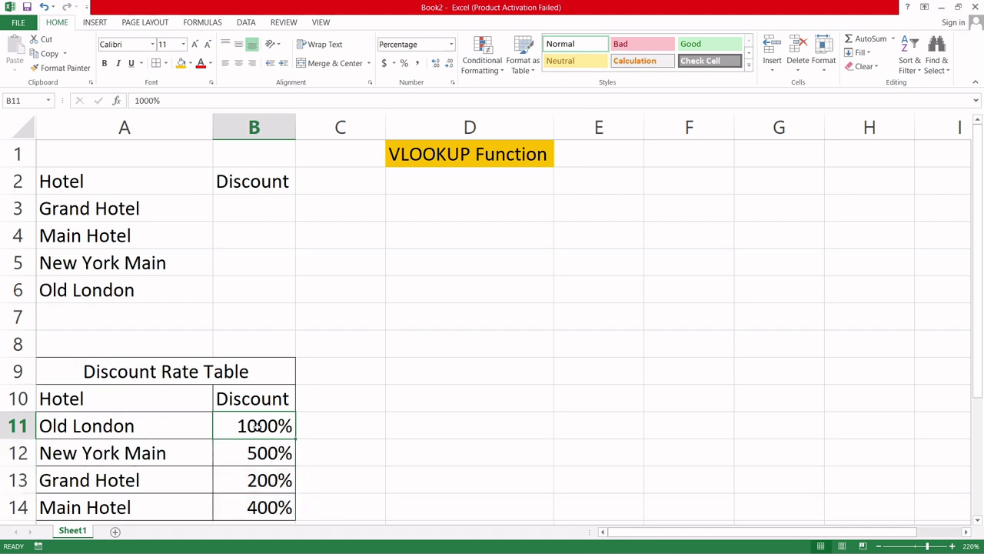
pyautogui.write('10')
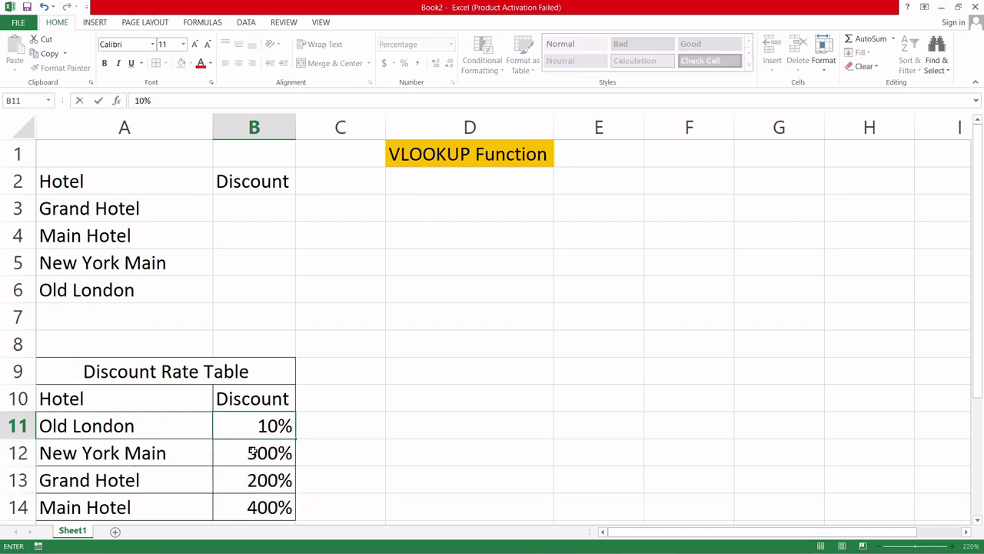
pyautogui.click(251, 453)
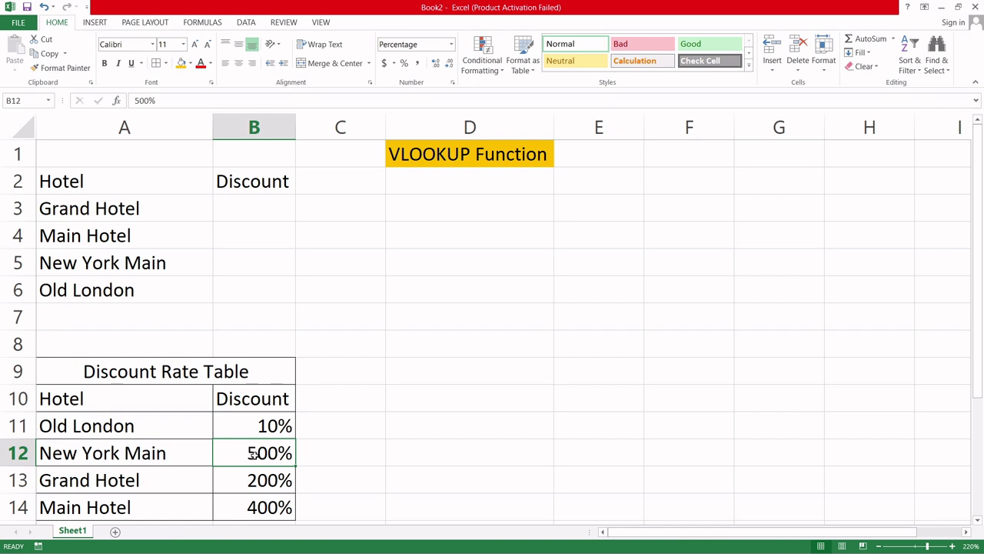
pyautogui.write('5')
pyautogui.click(260, 479)
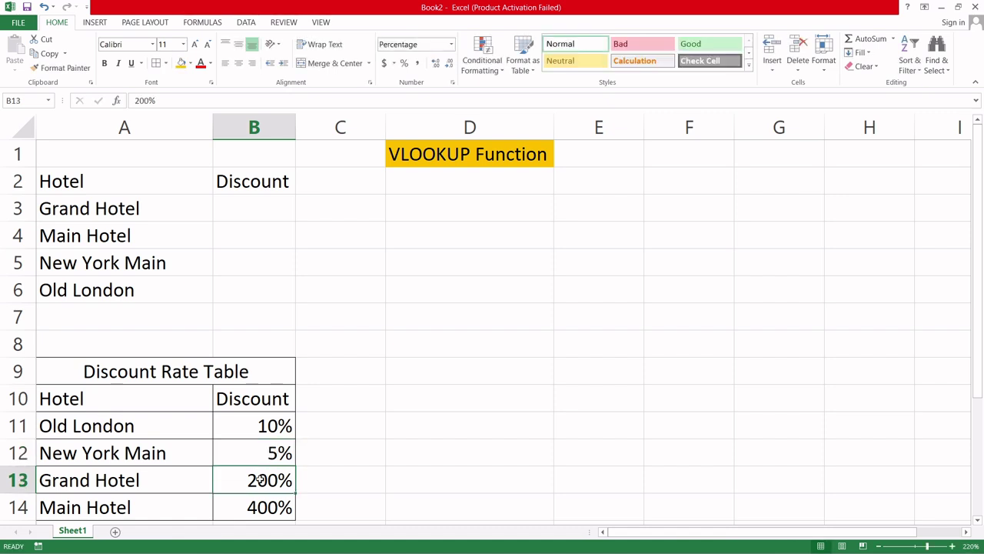
pyautogui.write('2')
pyautogui.click(264, 506)
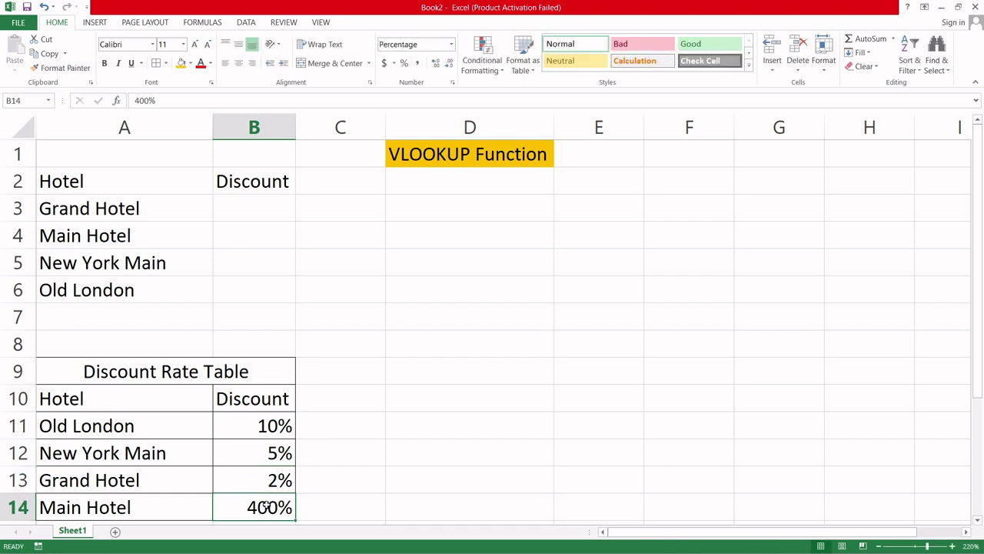
pyautogui.write('4')
pyautogui.click(326, 496)
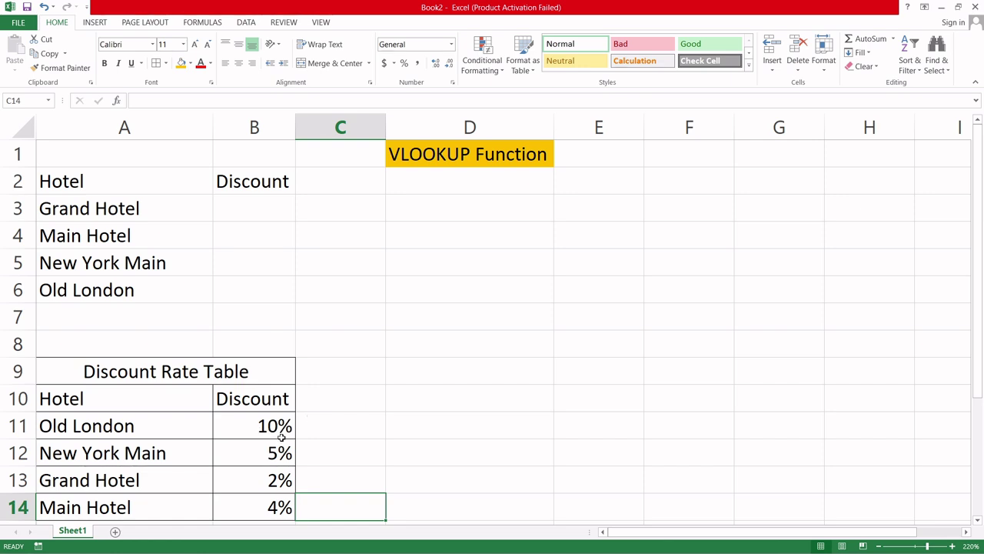
pyautogui.click(263, 203)
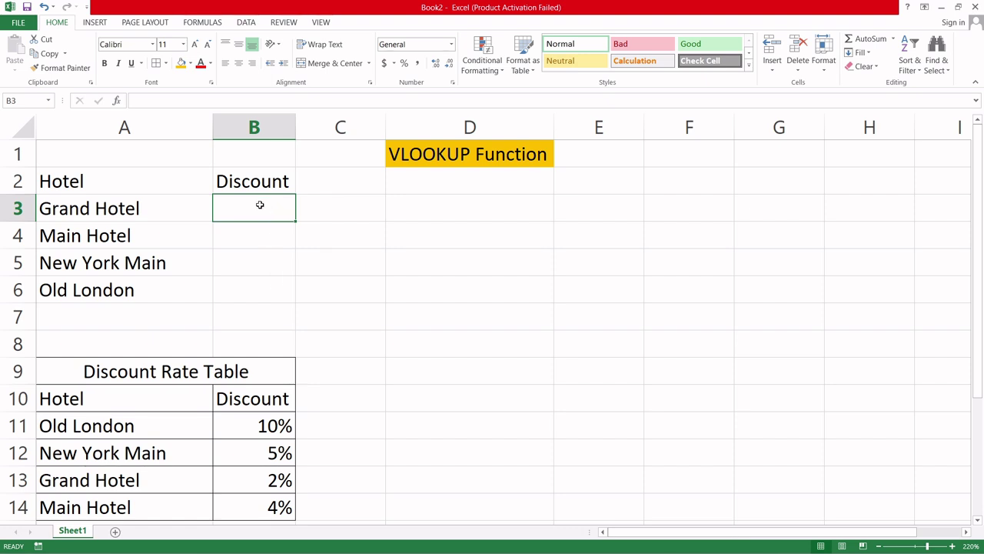
pyautogui.moveTo(259, 202); pyautogui.dragTo(257, 286)
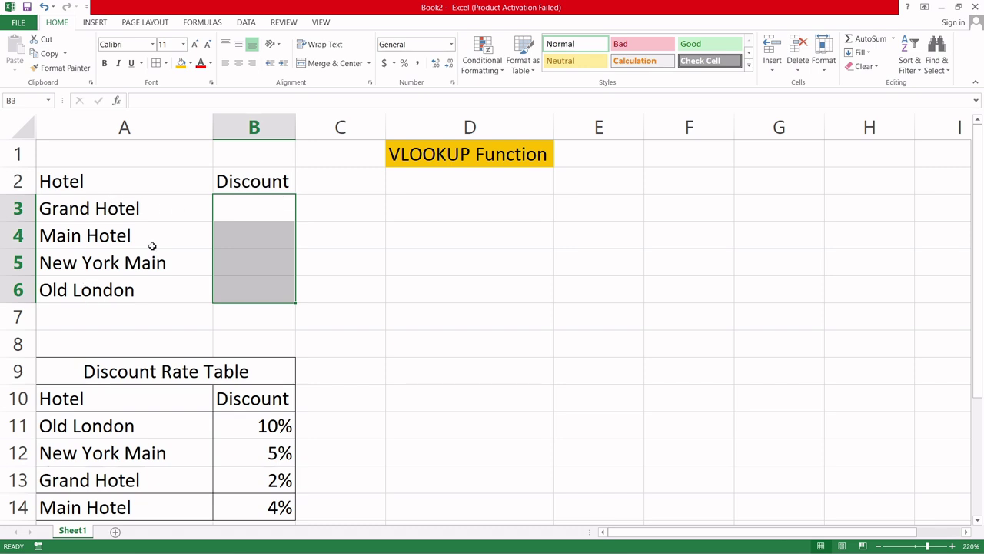
pyautogui.click(99, 428)
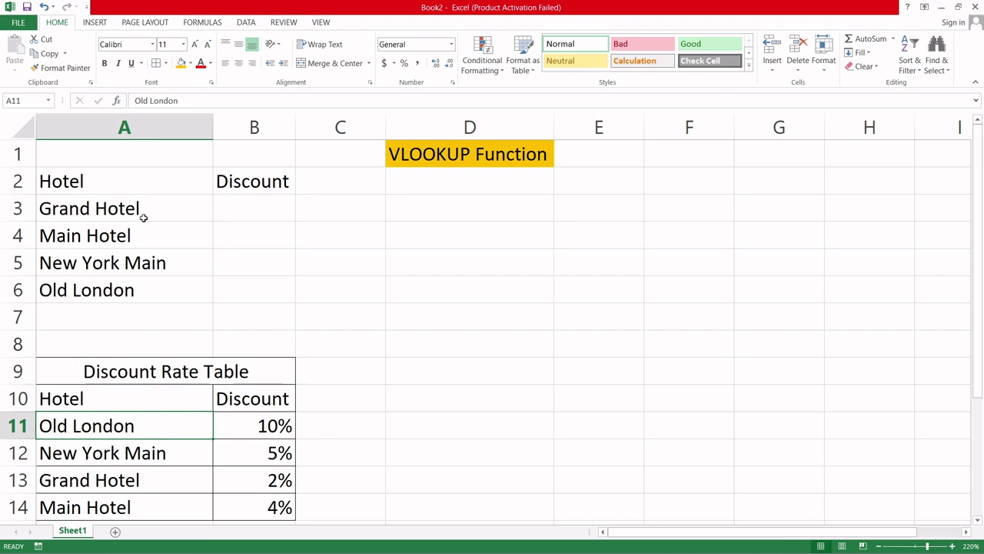
# Enter the formula =VLOOKUP(A3,A10:B14,2,0) in cell B3 to look up Grand Hotel's discount
pyautogui.click(245, 209)
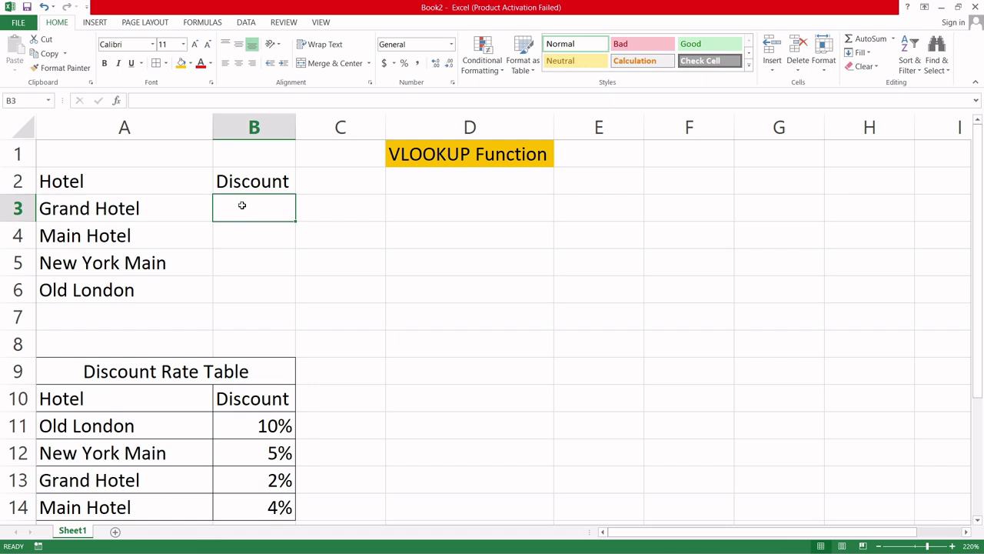
pyautogui.write('=')
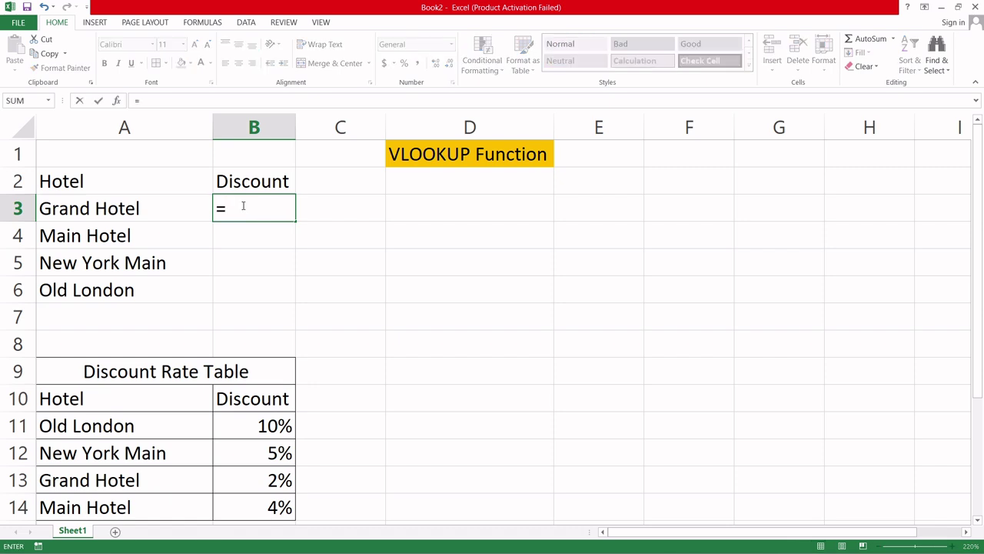
pyautogui.write('v')
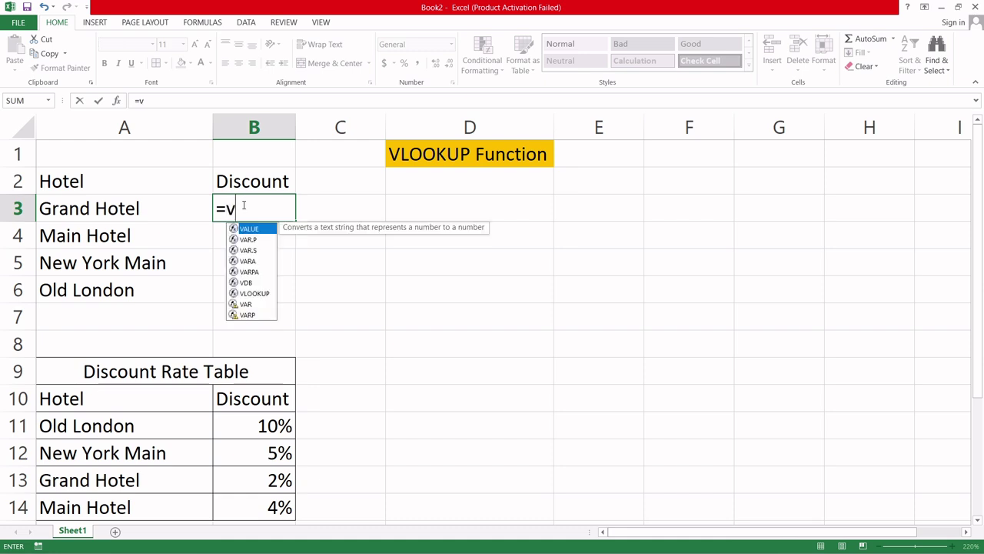
pyautogui.write('look')
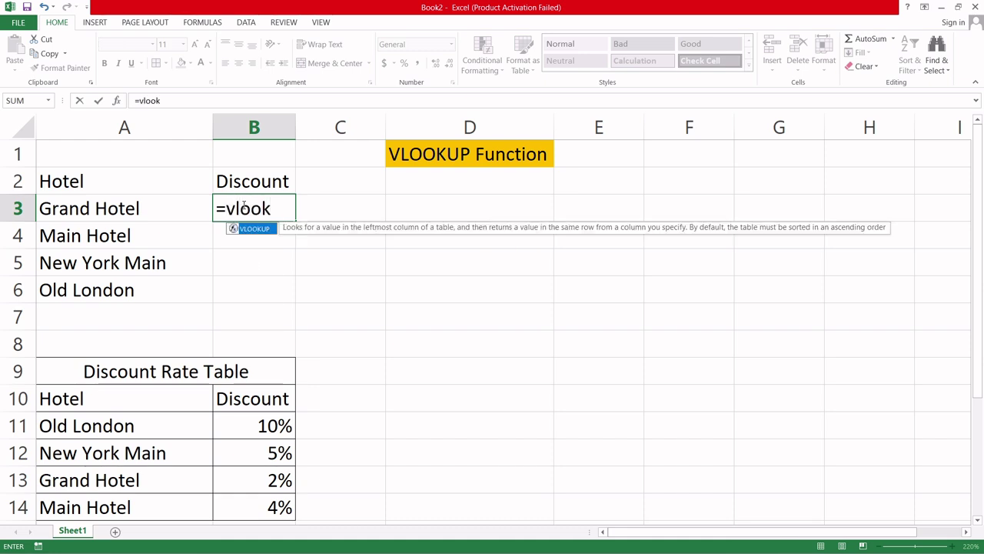
pyautogui.write('up(')
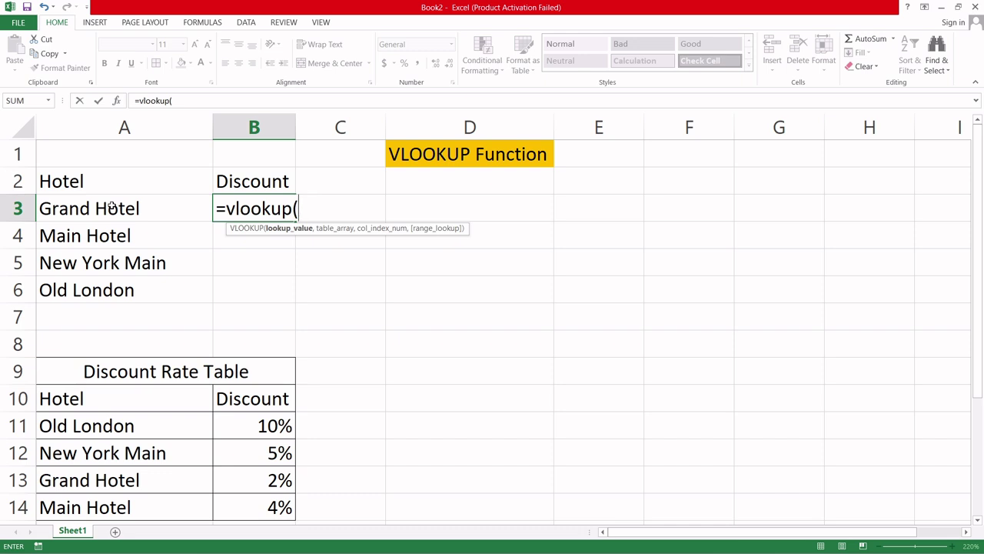
pyautogui.write('A')
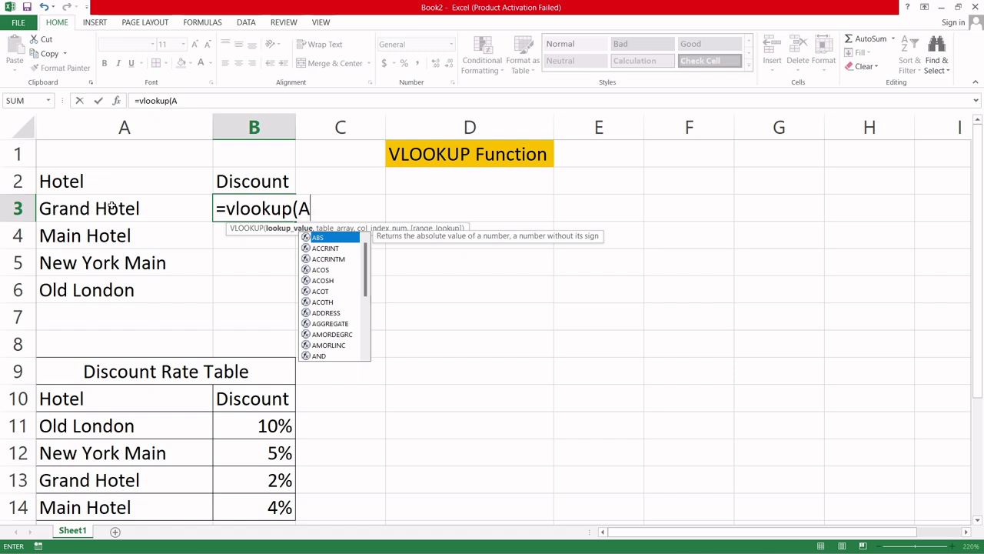
pyautogui.write('3')
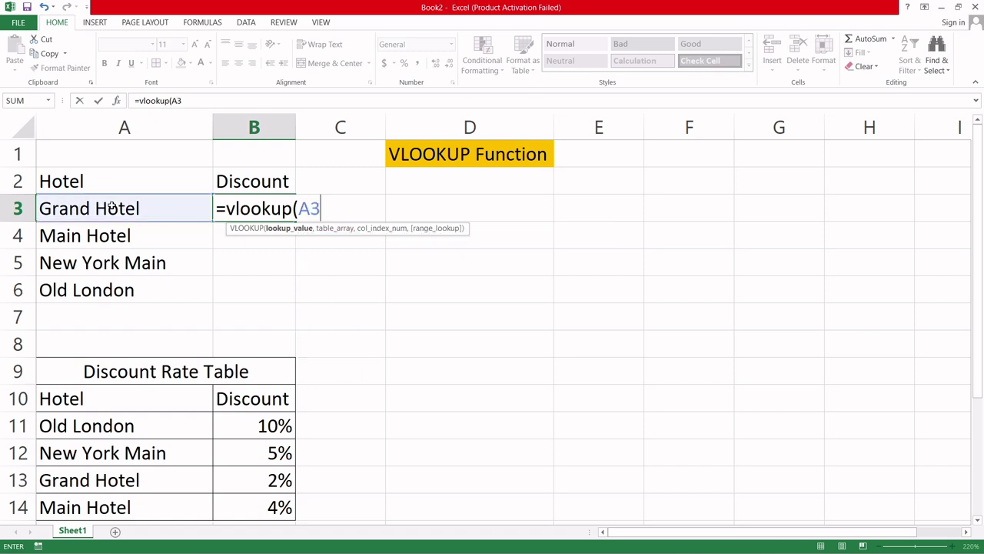
pyautogui.write(',')
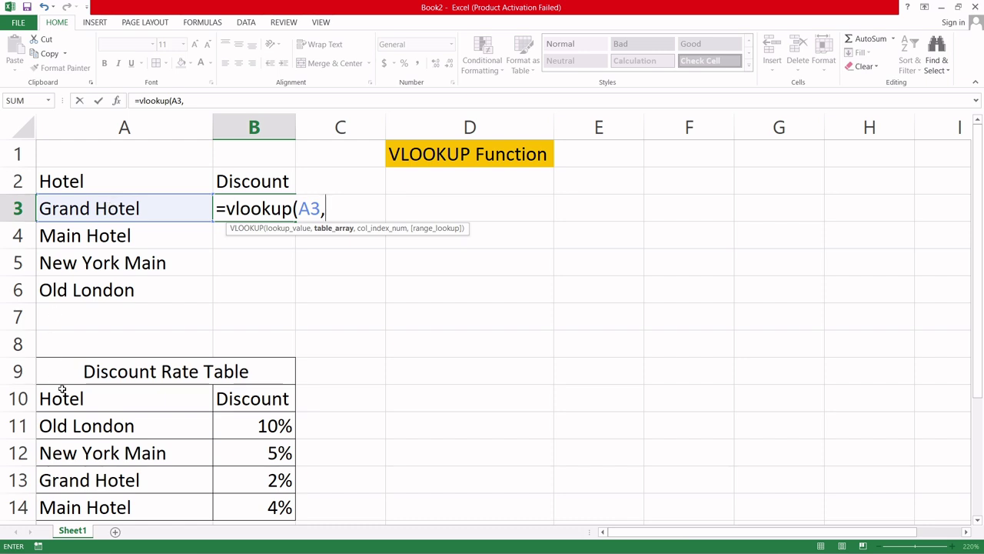
pyautogui.click(85, 398)
pyautogui.moveTo(83, 399); pyautogui.dragTo(252, 499)
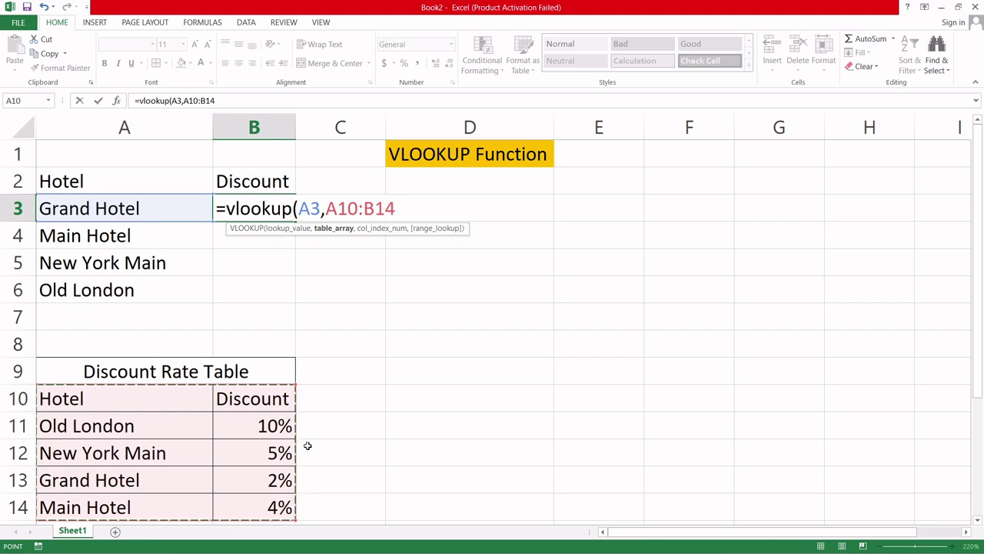
pyautogui.write(',')
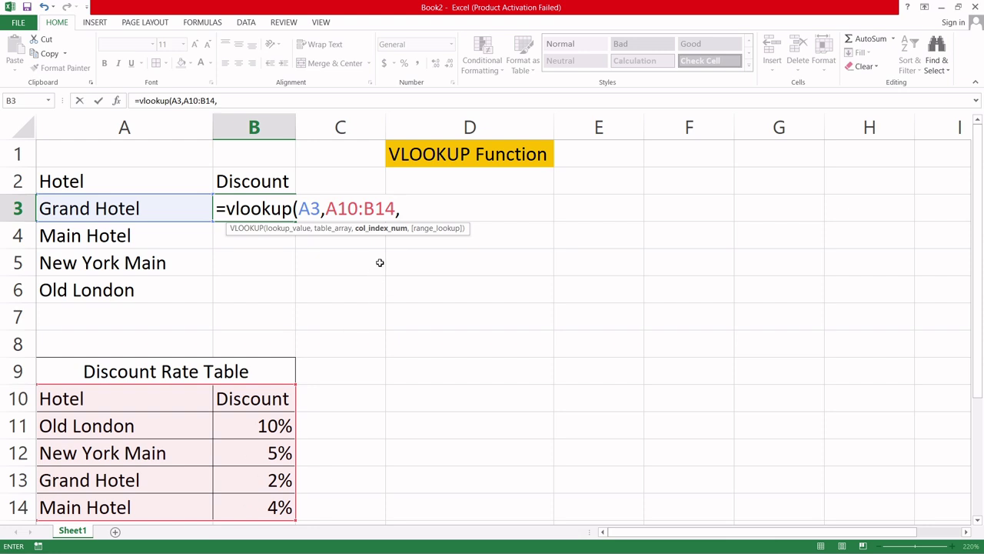
pyautogui.write('2,')
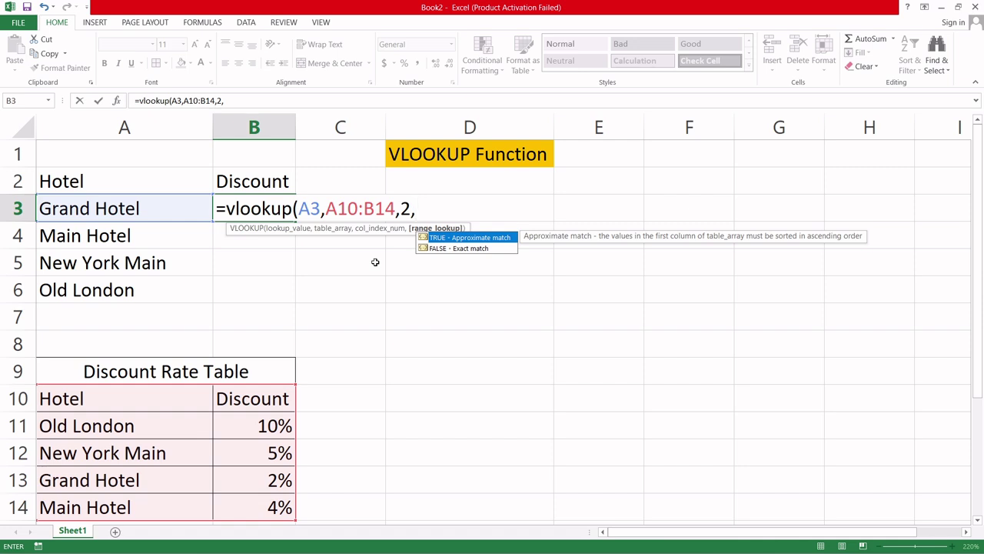
pyautogui.write('0)')
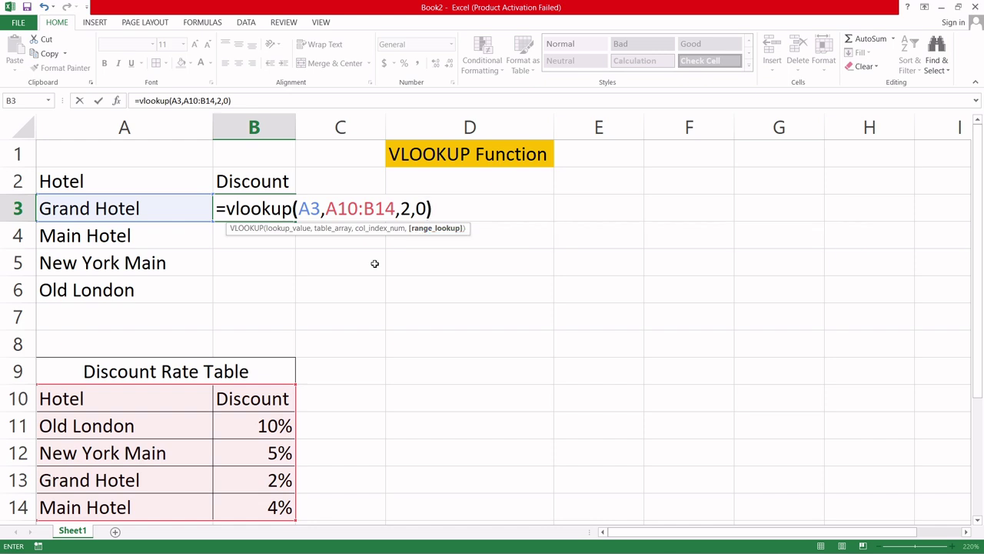
pyautogui.press('Return')
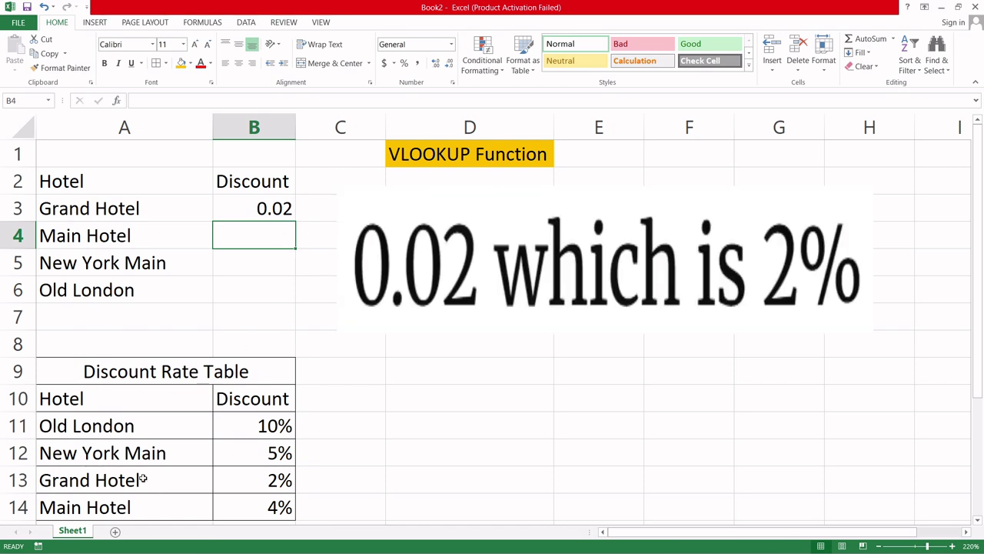
# Compare Grand Hotel's row in the discount rate table with the VLOOKUP result in cell B3
pyautogui.moveTo(141, 477); pyautogui.dragTo(251, 477)
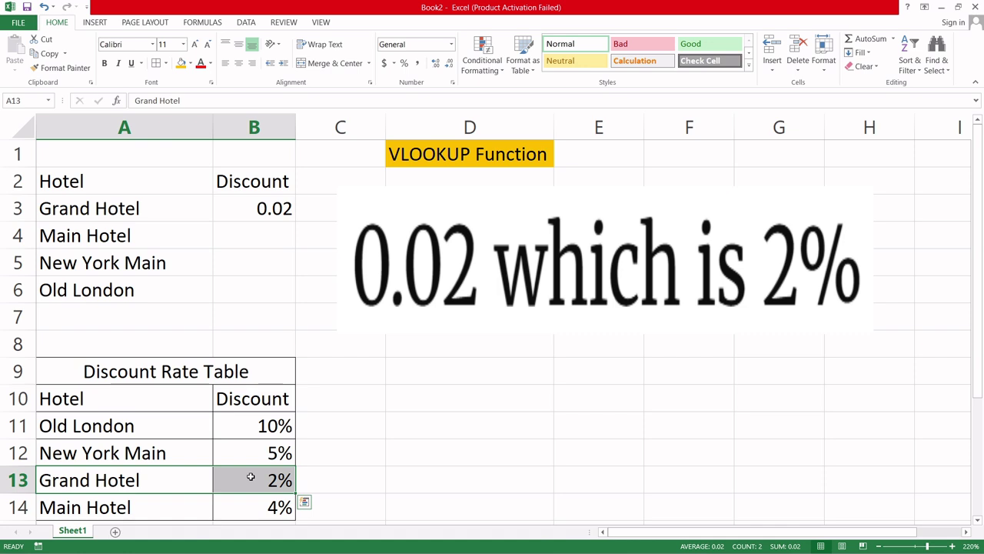
pyautogui.click(250, 207)
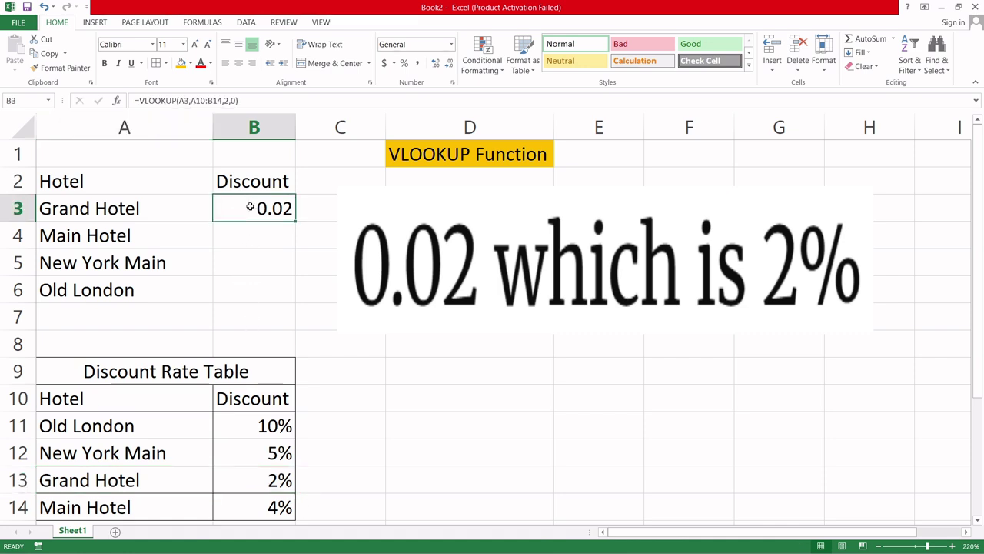
pyautogui.click(250, 235)
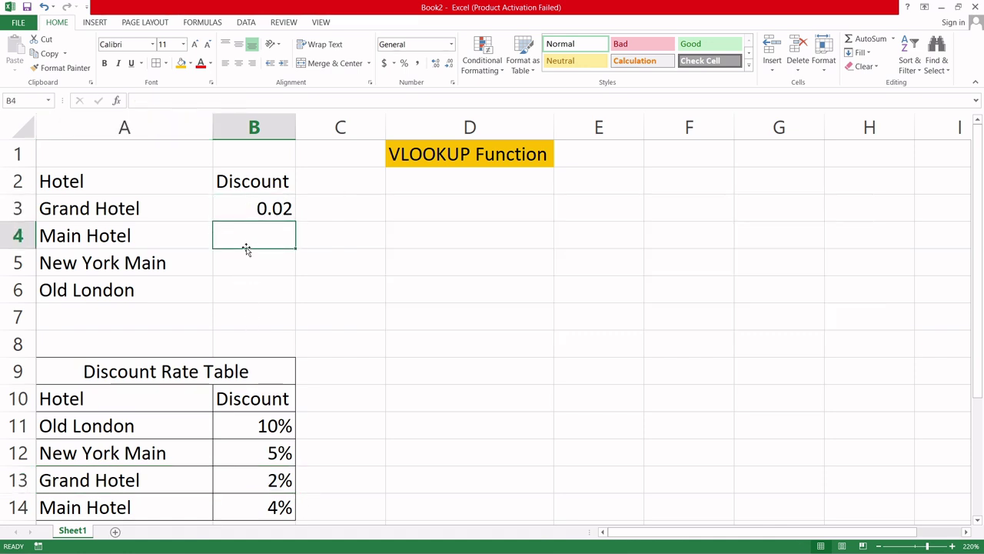
pyautogui.click(246, 261)
pyautogui.click(246, 297)
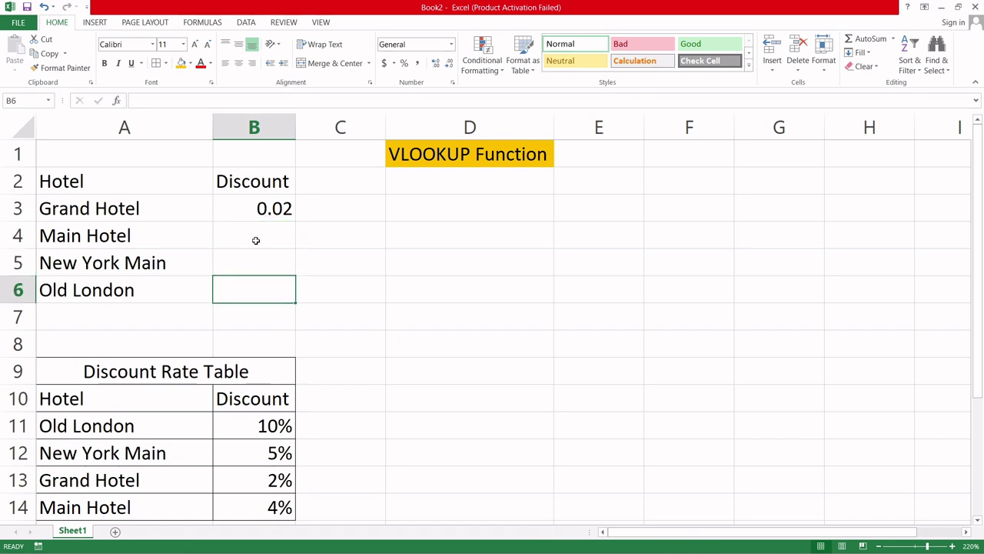
pyautogui.click(257, 234)
pyautogui.click(256, 254)
# Make the table range absolute in cell B3's formula so it reads =VLOOKUP(A3,$A$10:$B$14,2,0)
pyautogui.click(262, 210)
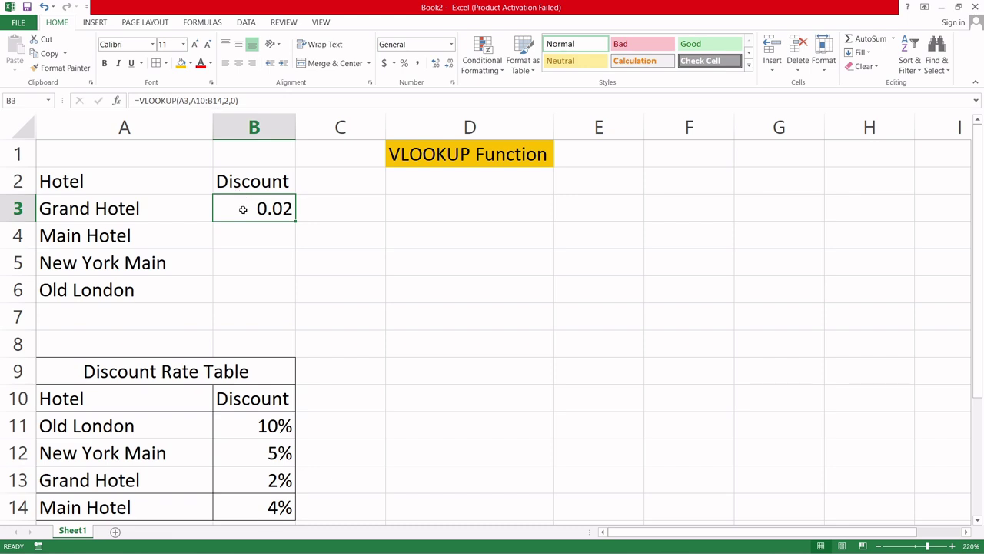
pyautogui.click(192, 101)
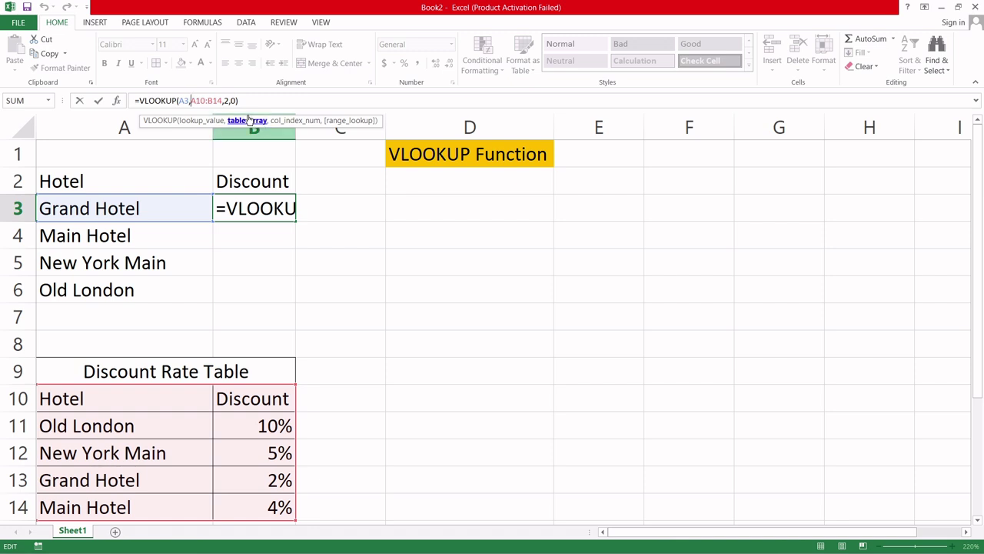
pyautogui.write('$')
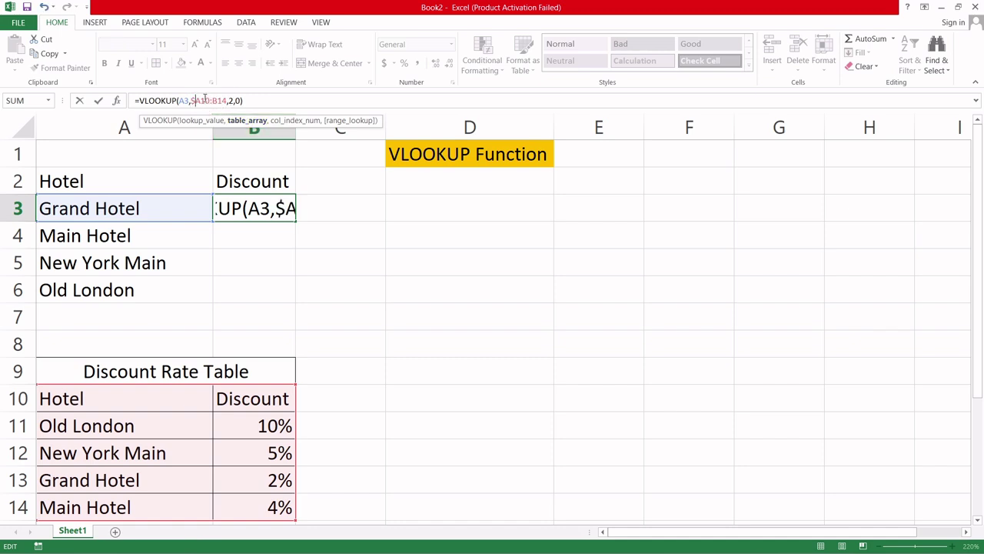
pyautogui.click(202, 99)
pyautogui.click(202, 101)
pyautogui.write('$')
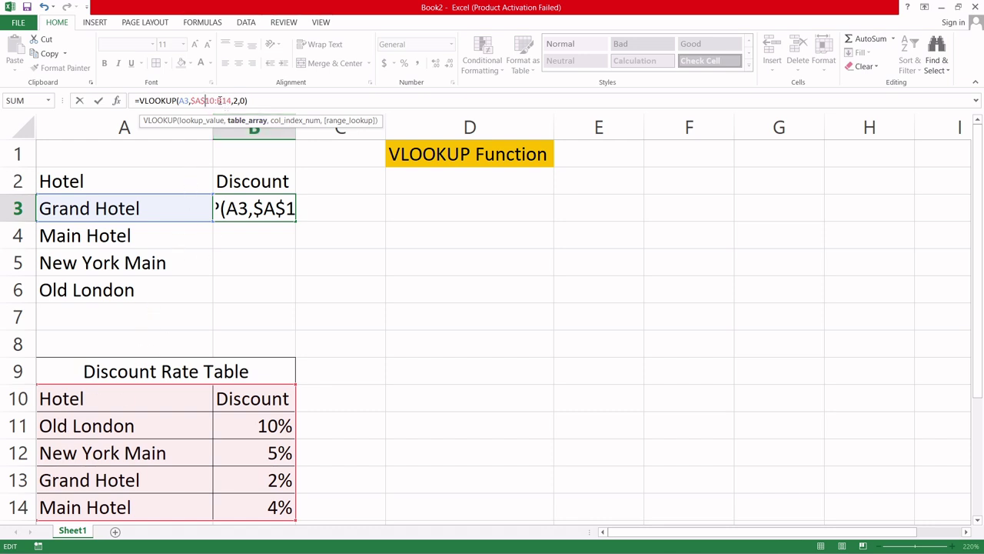
pyautogui.press('F4')
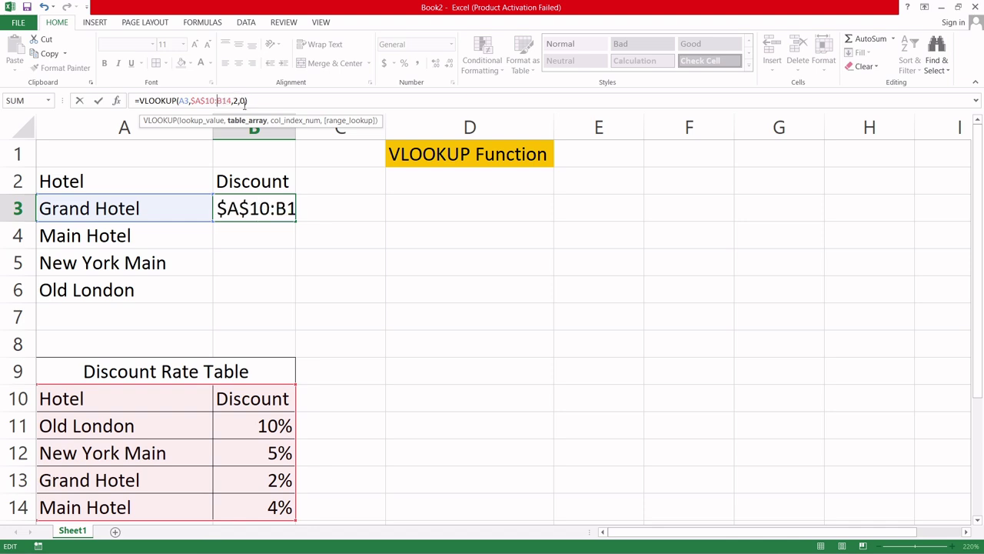
pyautogui.write('$')
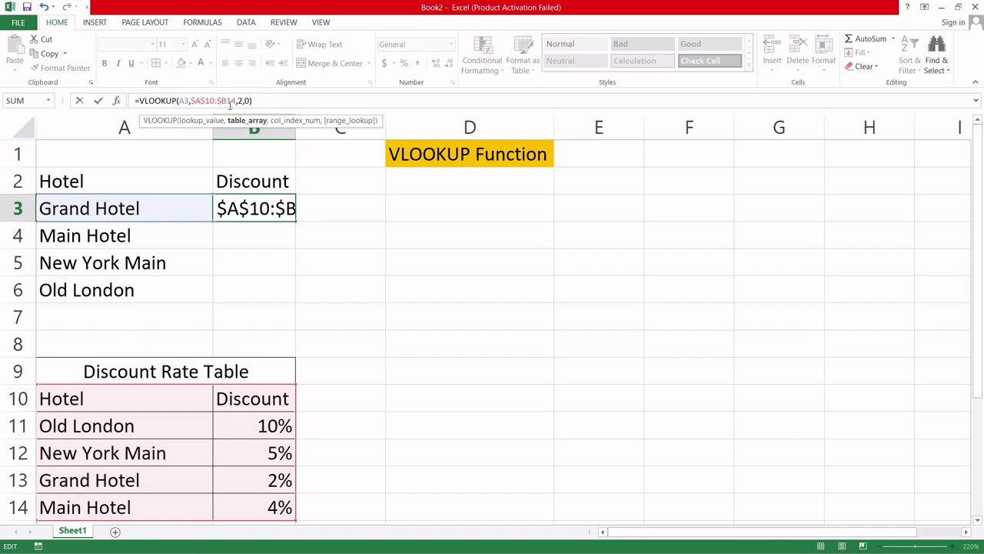
pyautogui.click(228, 100)
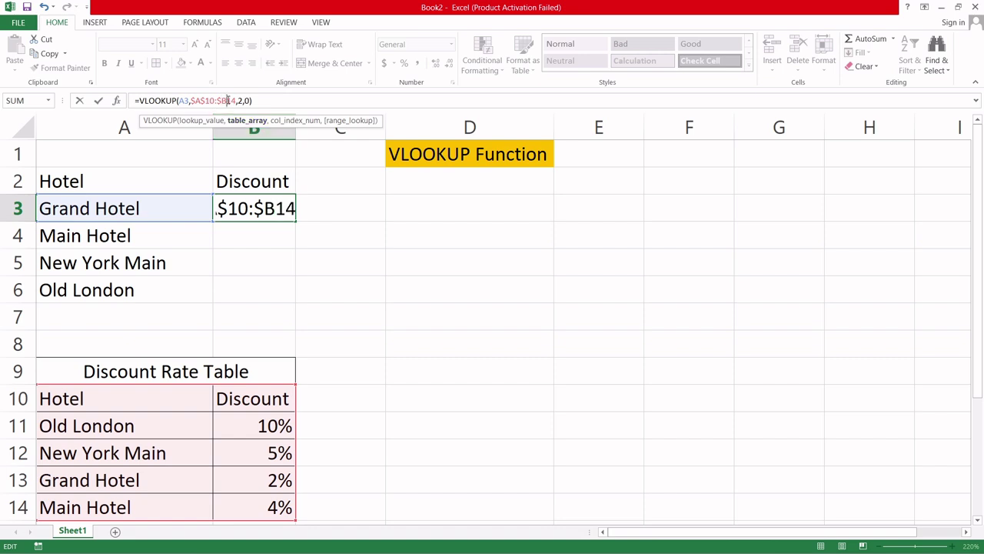
pyautogui.write('$')
pyautogui.press('Return')
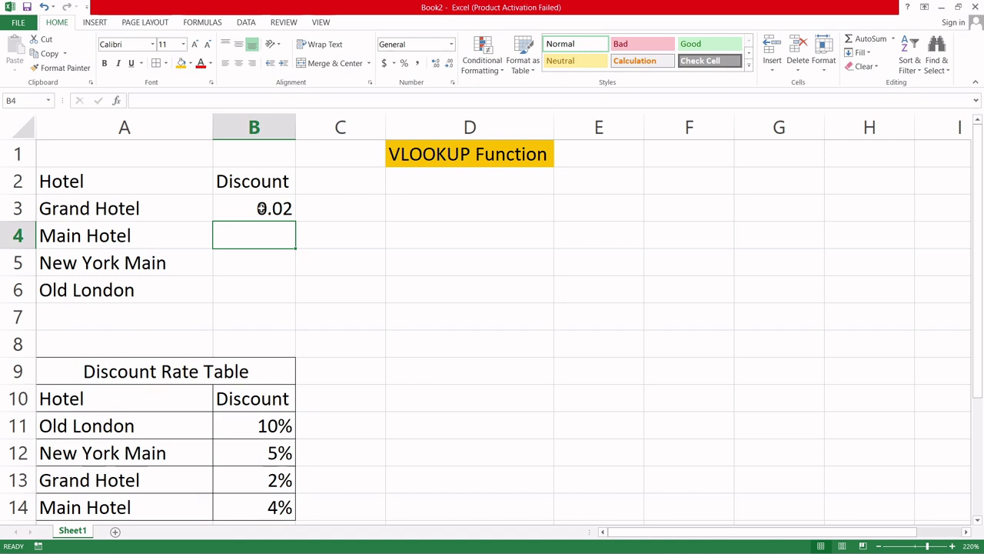
# Fill the VLOOKUP formula from cell B3 down to B6 for the remaining hotels
pyautogui.click(262, 209)
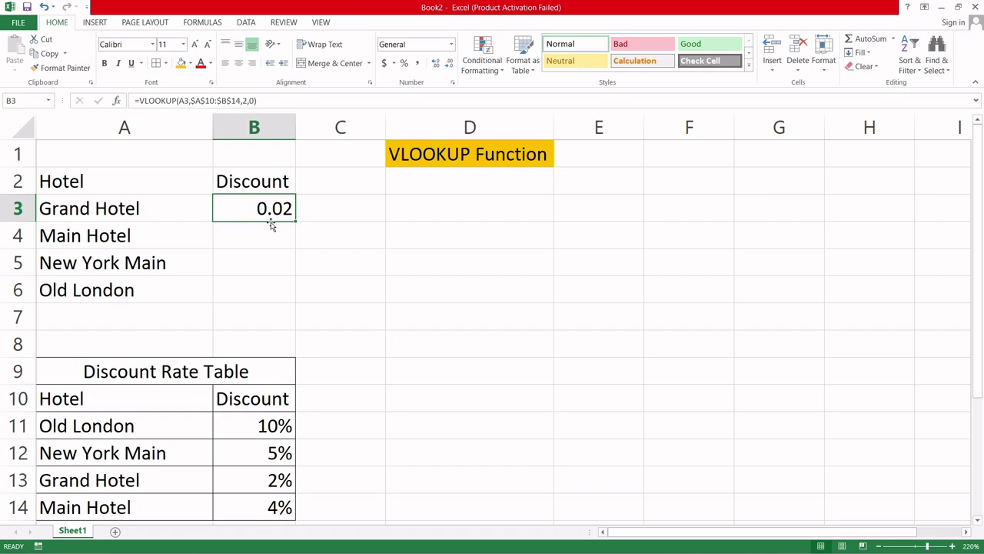
pyautogui.moveTo(294, 221); pyautogui.dragTo(294, 221)
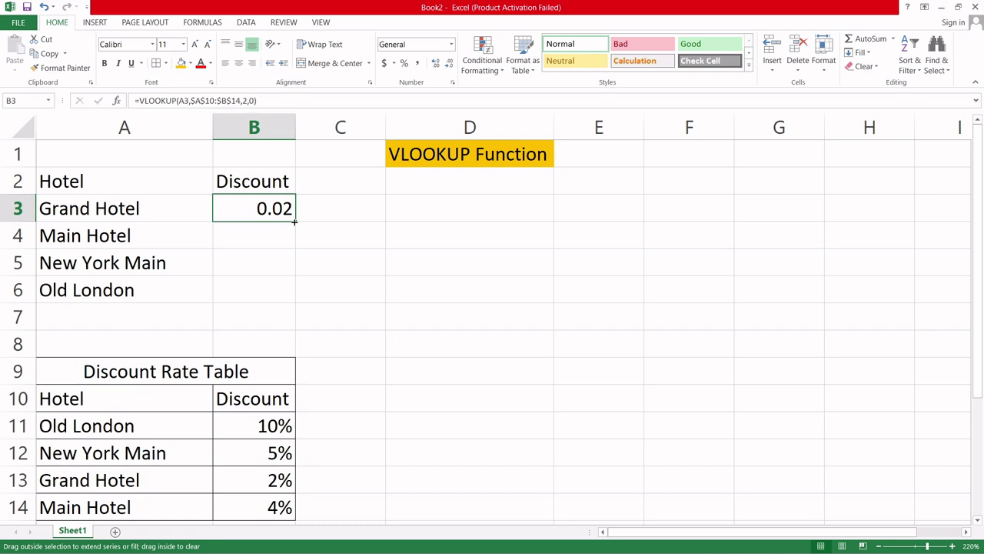
pyautogui.moveTo(294, 223); pyautogui.dragTo(293, 301)
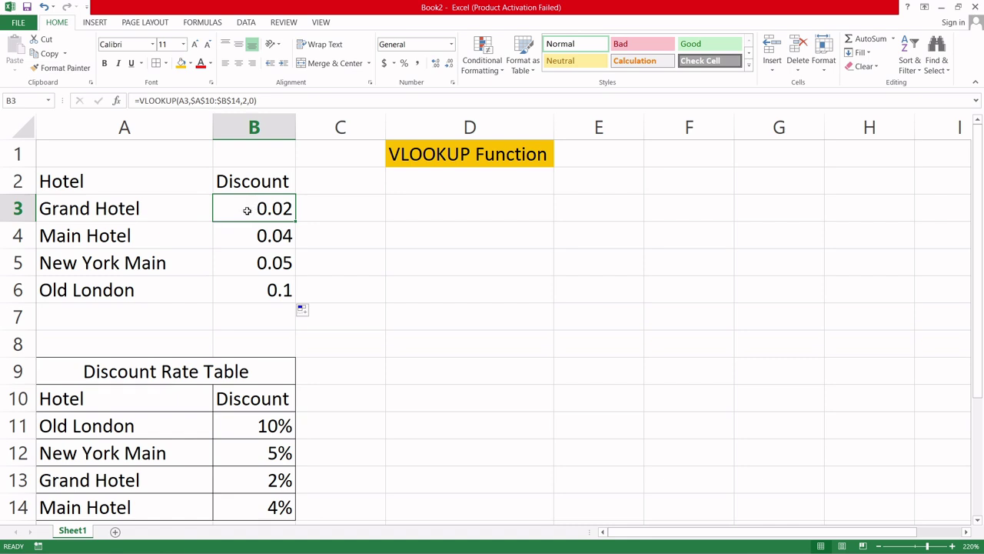
# Inspect the VLOOKUP formulas in B3:B6, comparing each row's lookup cell and the table range
pyautogui.doubleClick(247, 210)
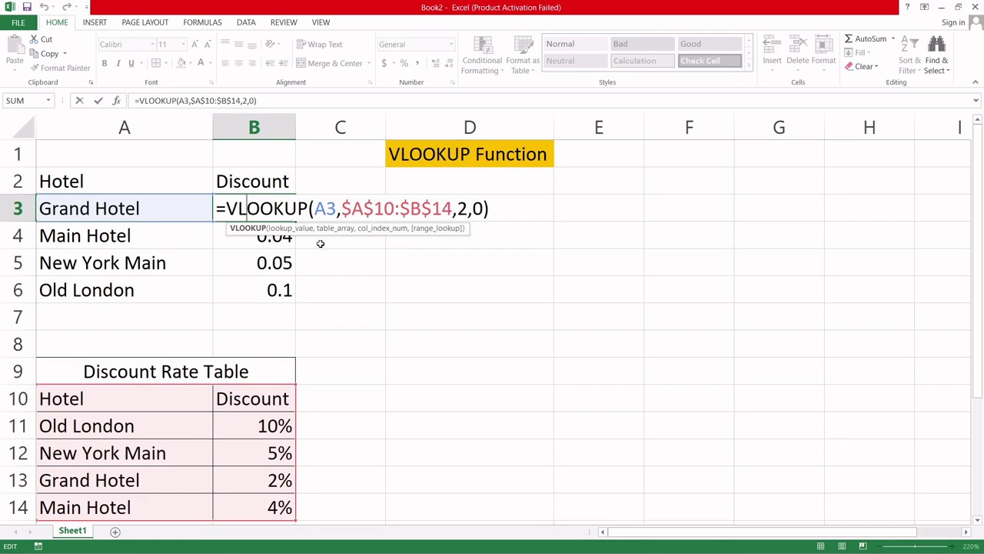
pyautogui.press('Escape')
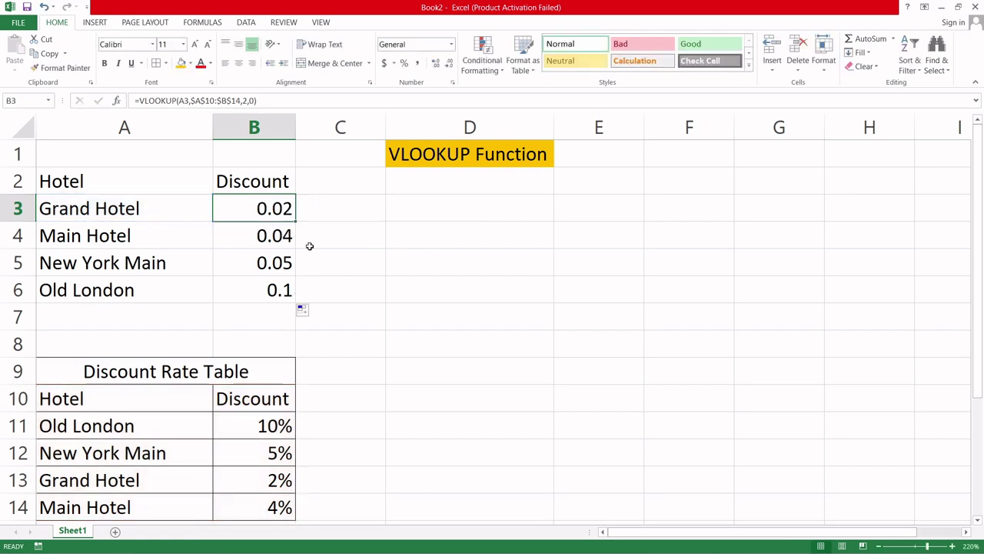
pyautogui.doubleClick(263, 236)
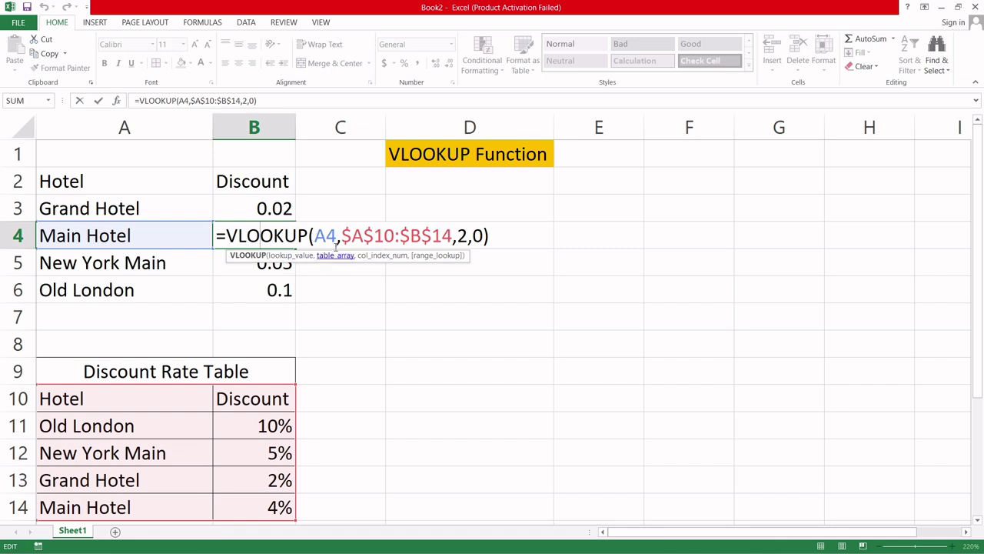
pyautogui.moveTo(342, 238); pyautogui.dragTo(454, 239)
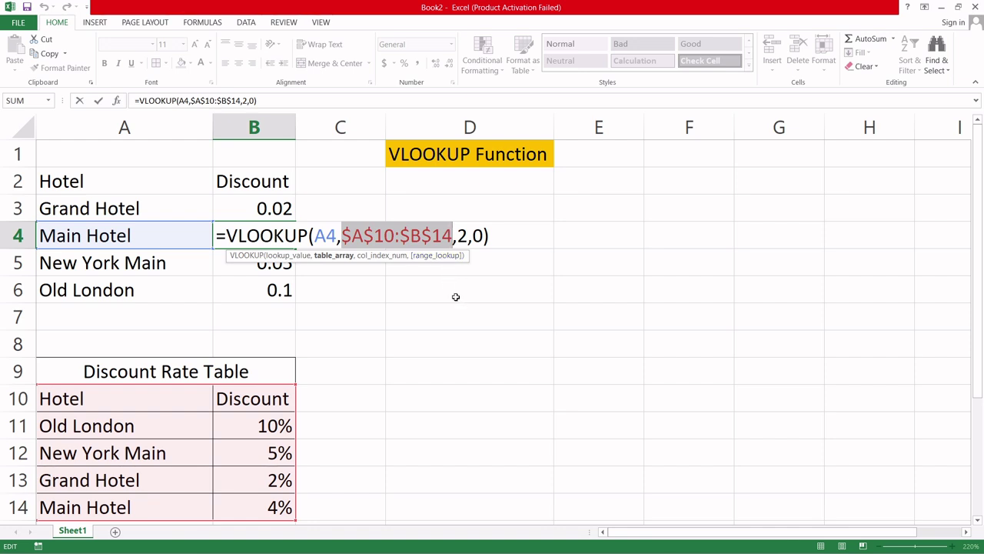
pyautogui.hotkey('ctrl', 'Return')
pyautogui.doubleClick(260, 264)
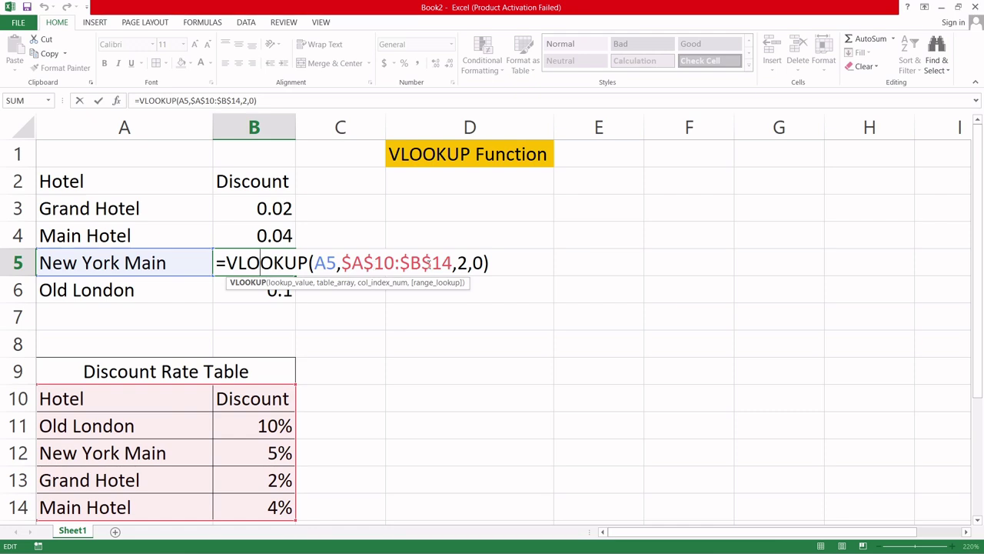
pyautogui.hotkey('ctrl', 'Return')
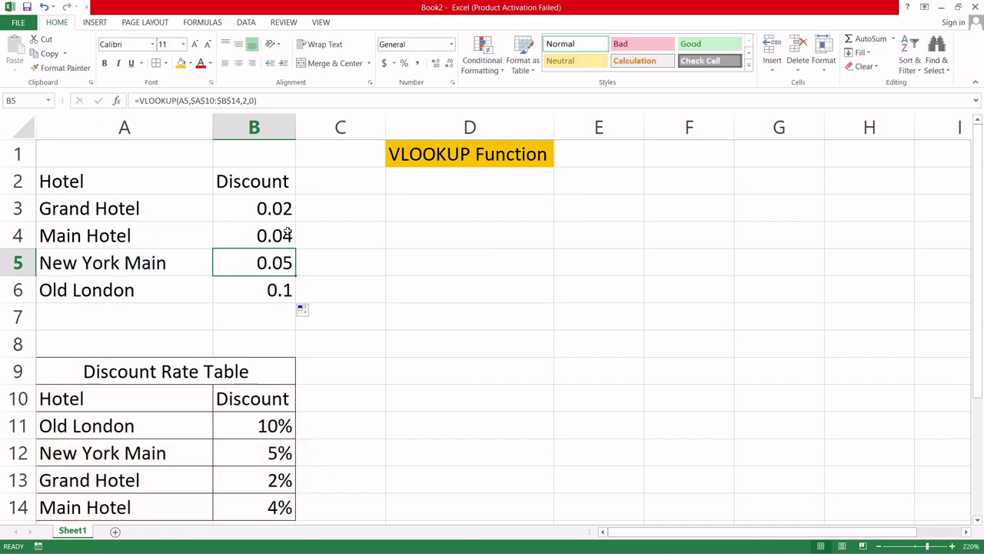
pyautogui.doubleClick(278, 209)
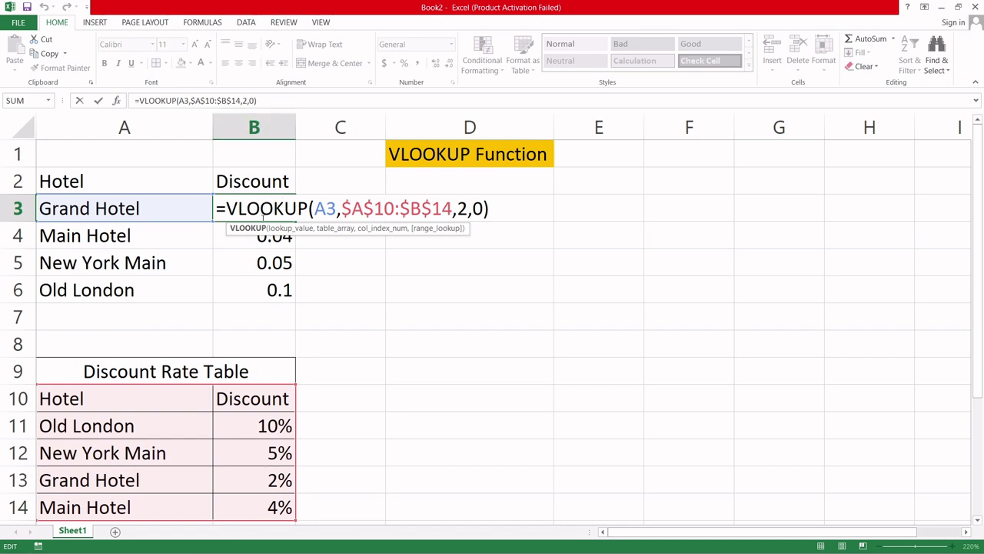
pyautogui.hotkey('ctrl', 'Return')
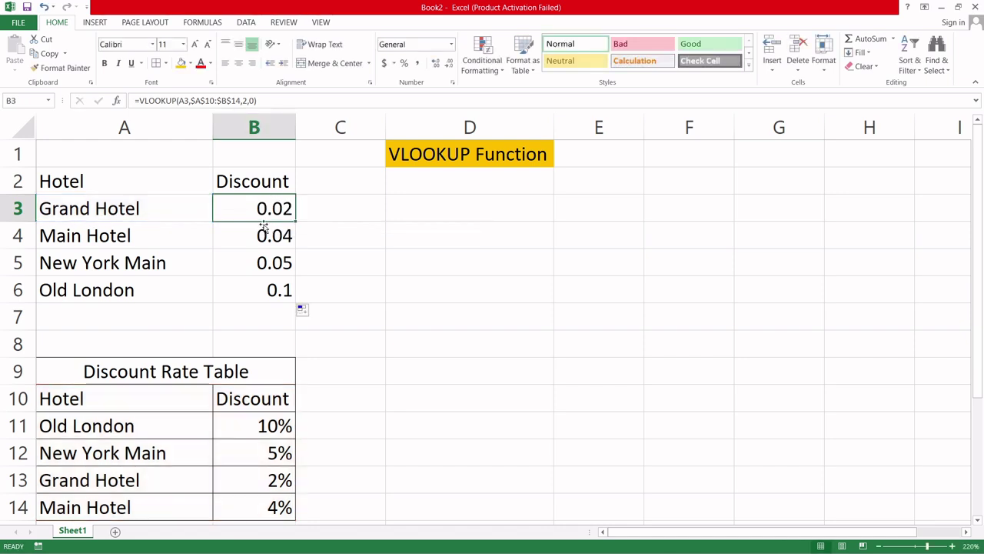
pyautogui.click(259, 289)
pyautogui.doubleClick(259, 289)
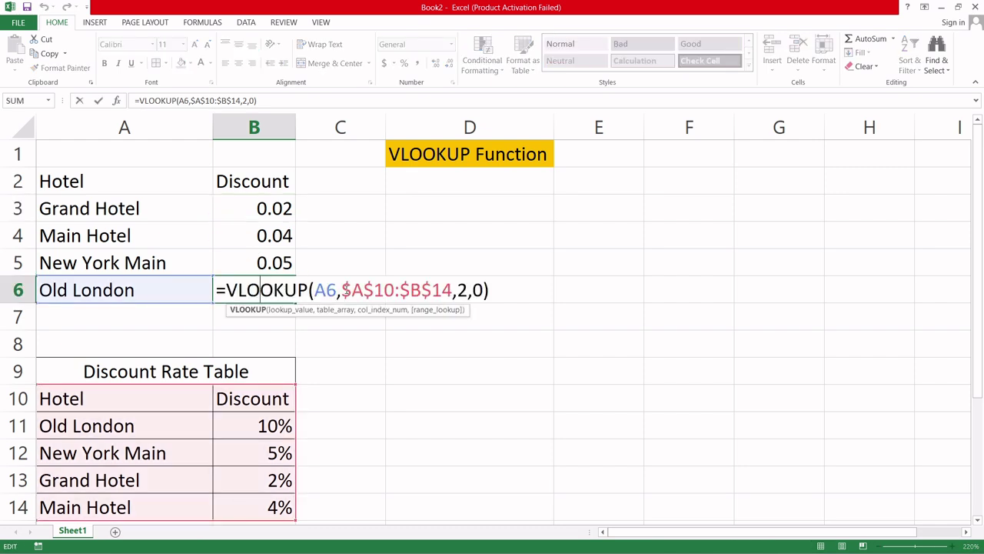
pyautogui.click(348, 289)
pyautogui.moveTo(342, 290); pyautogui.dragTo(454, 289)
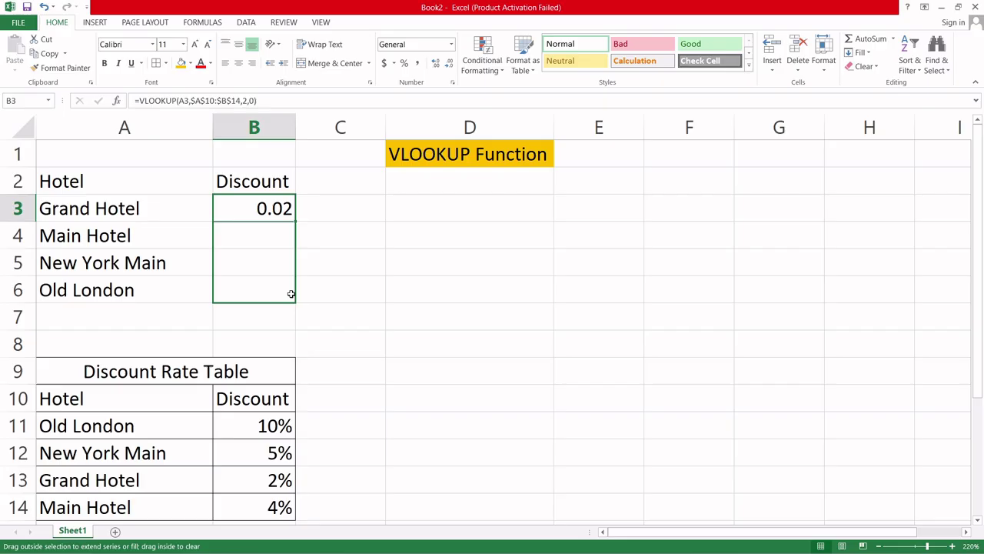
# Fill B3's formula down to B6 again and examine the absolute range $A$10:$B$14 in B3's formula
pyautogui.moveTo(291, 294); pyautogui.dragTo(291, 296)
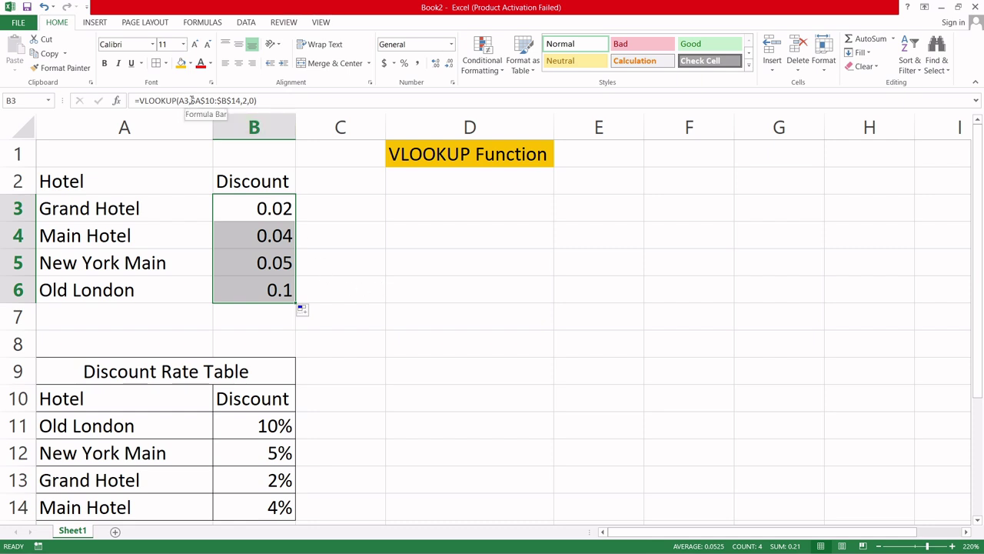
pyautogui.moveTo(192, 101); pyautogui.dragTo(215, 103)
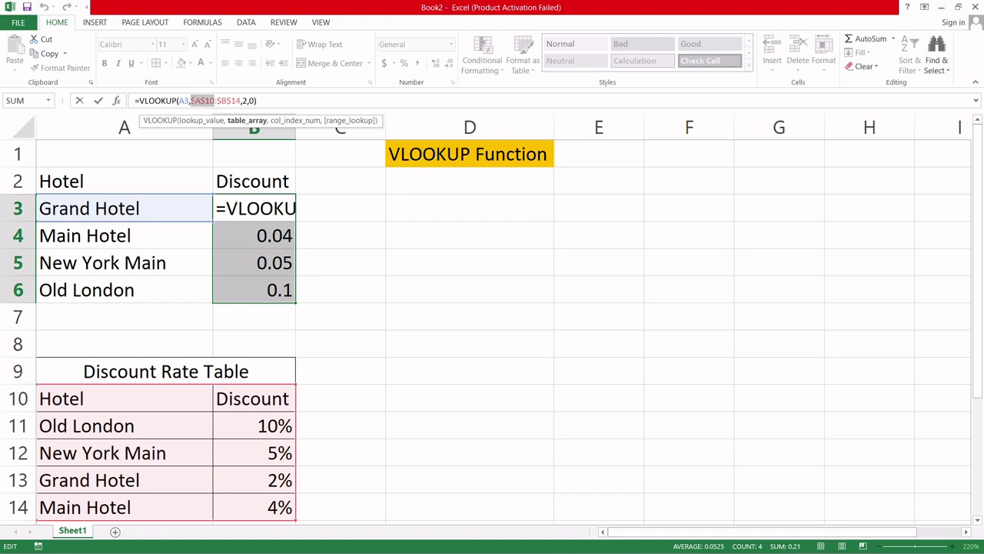
pyautogui.moveTo(191, 101); pyautogui.dragTo(239, 100)
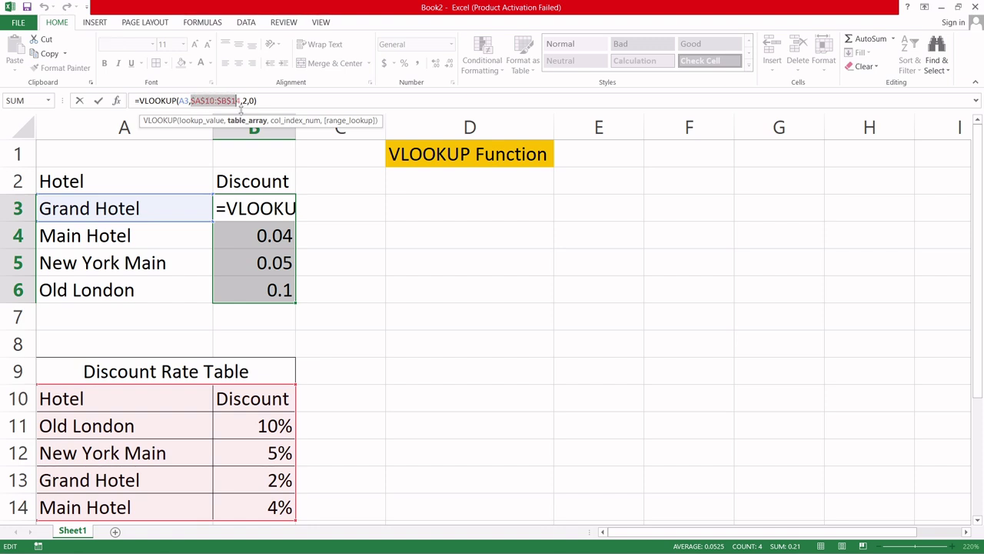